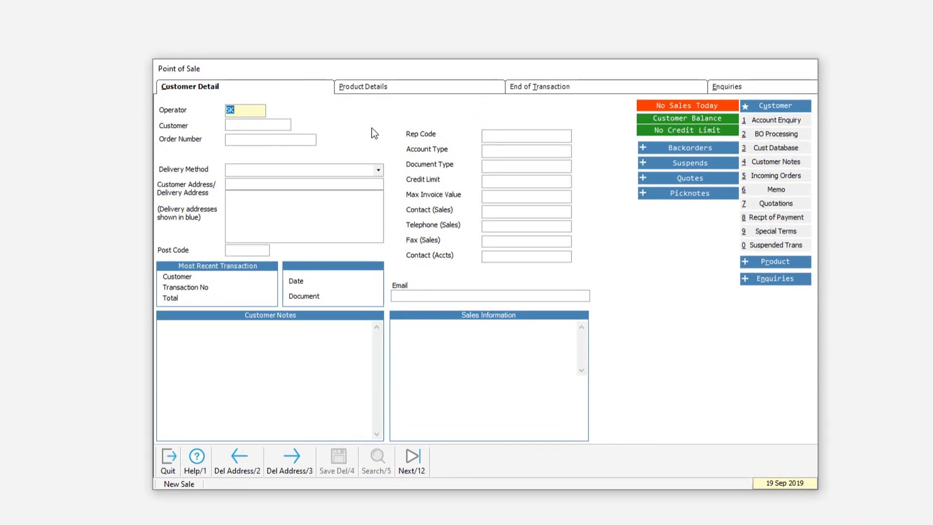
Step: Load the customer's account by entering its account code in the Customer field
key("Tab")
type("CLARKSON01")
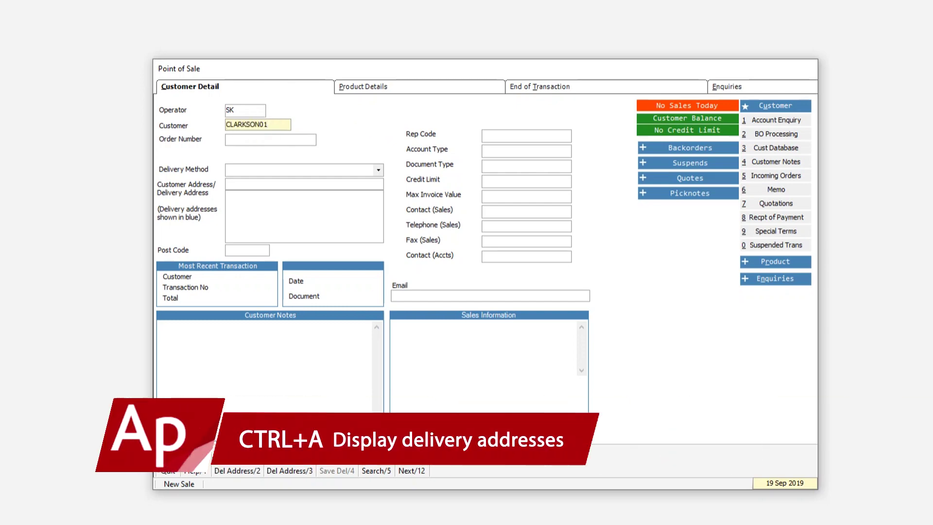
key("Return")
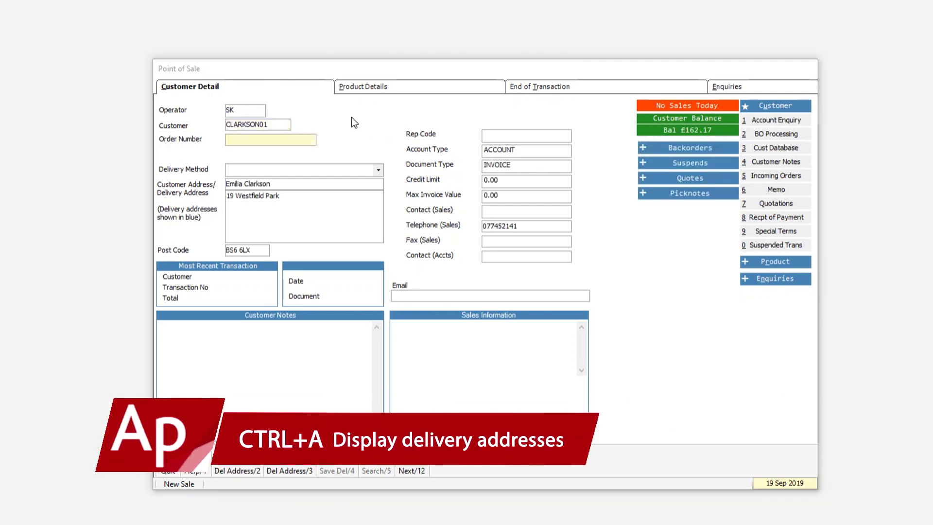
Step: Review the customer's three delivery addresses with Ctrl+A, then close the address list
key("ctrl+a")
left_click(328, 65)
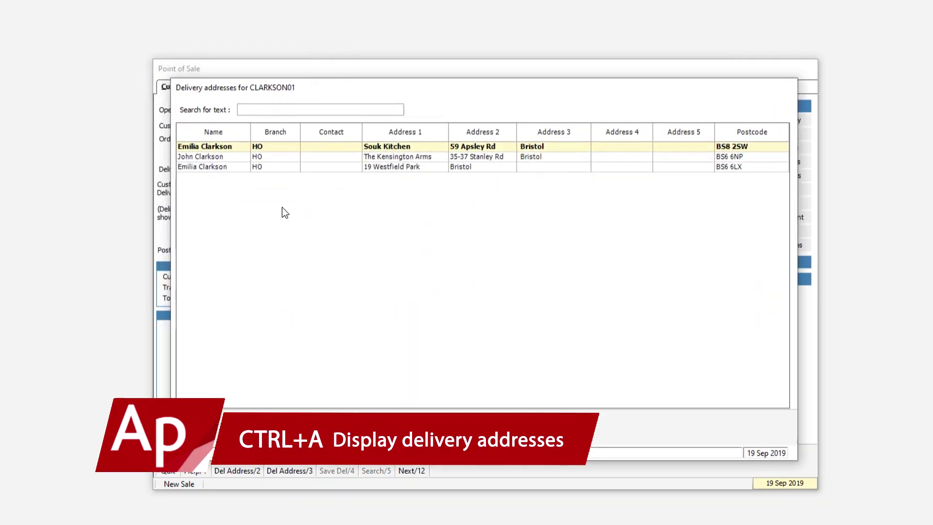
left_click(218, 156)
left_click(225, 167)
left_click(228, 146)
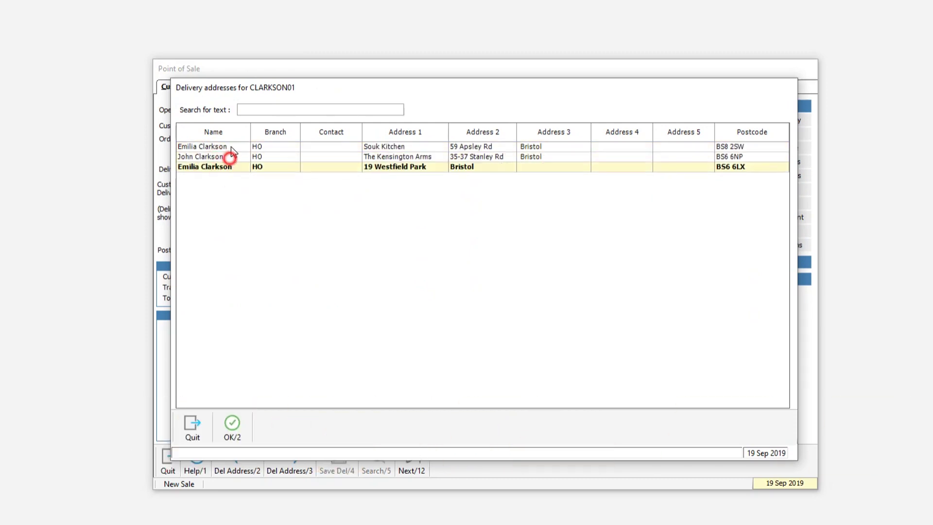
left_click(195, 428)
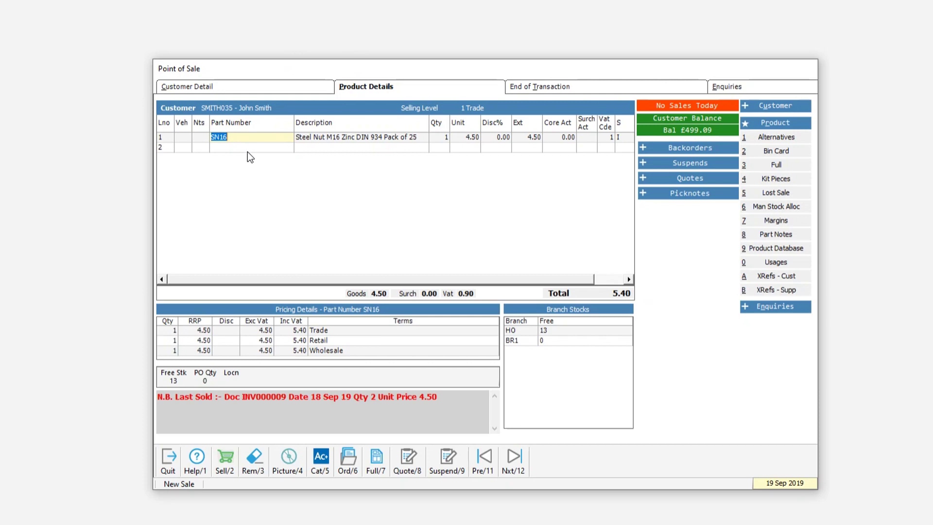
key("Down")
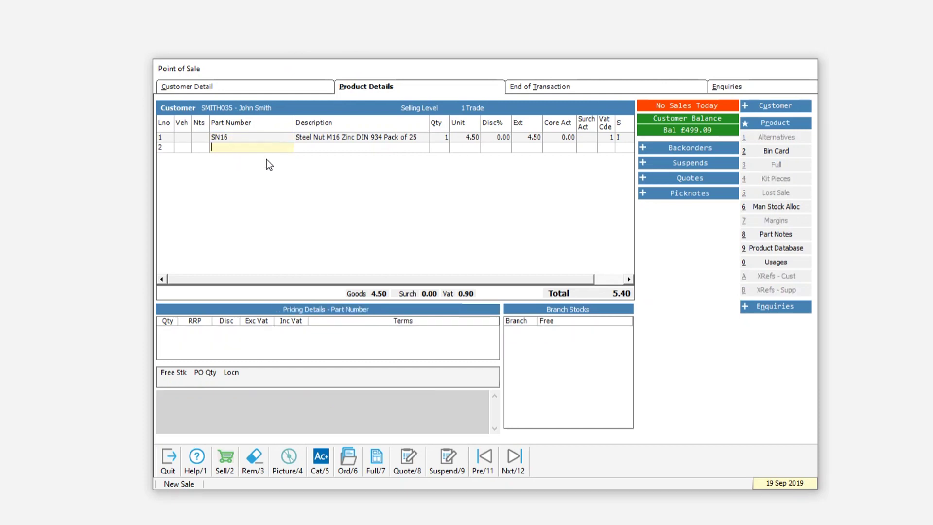
Step: Show SN16's last-sold details (18 Sep 19, qty 2 at 4.50) and dismiss the notice
left_click(250, 138)
key("ctrl+l")
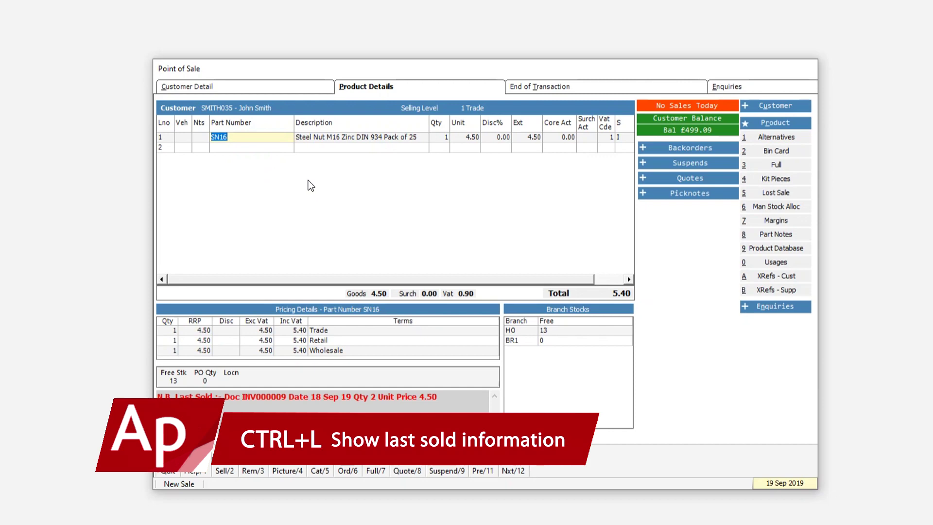
key("ctrl+l")
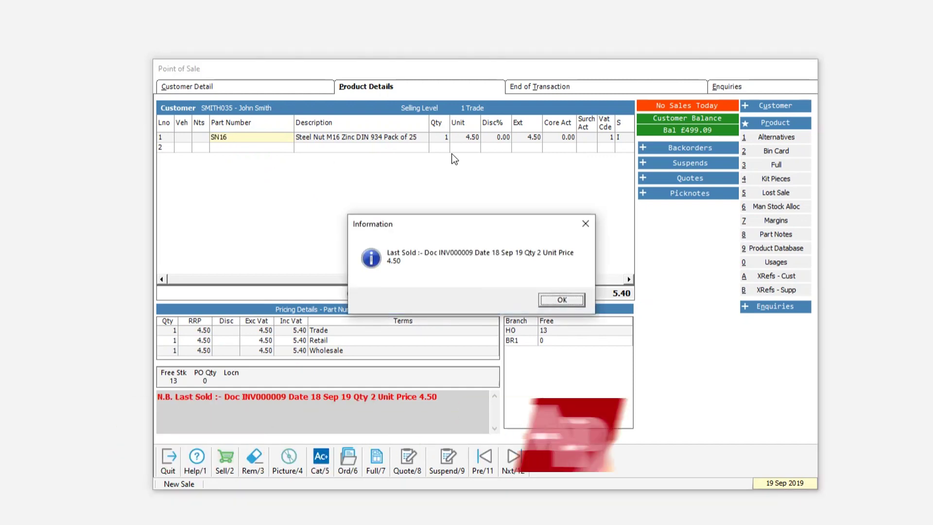
left_click(562, 300)
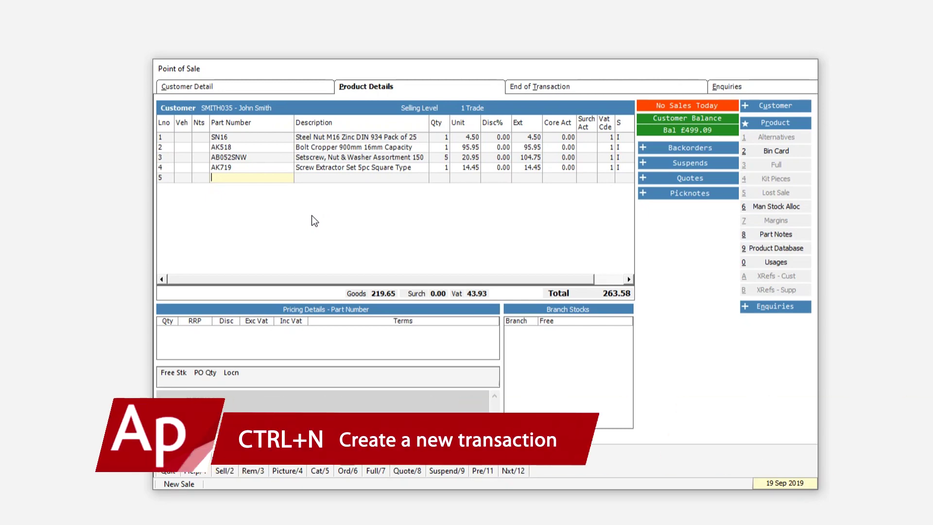
Step: Start a new transaction for the CASH customer account
key("ctrl+n")
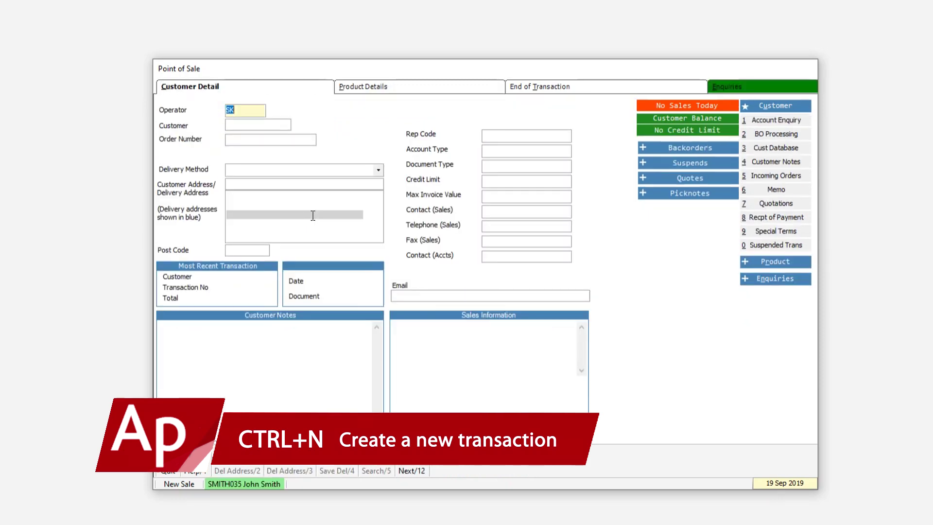
left_click(237, 125)
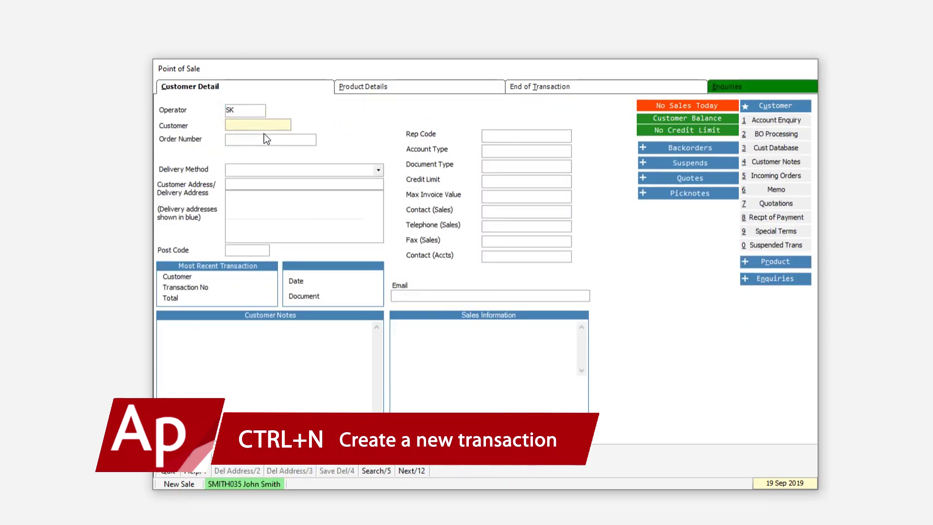
type("cash")
key("Return")
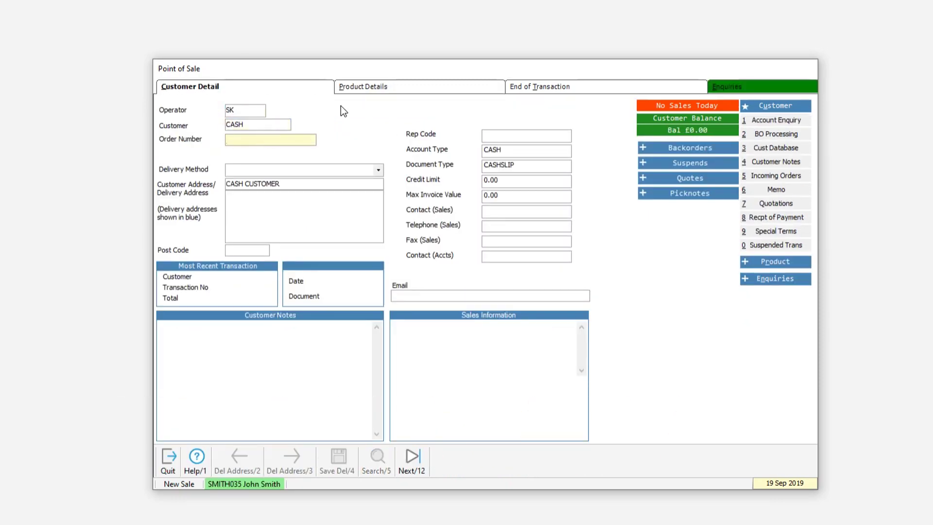
Step: Add one BAT10 QB PART to the sale and accept its 10.00 core surcharge
left_click(366, 90)
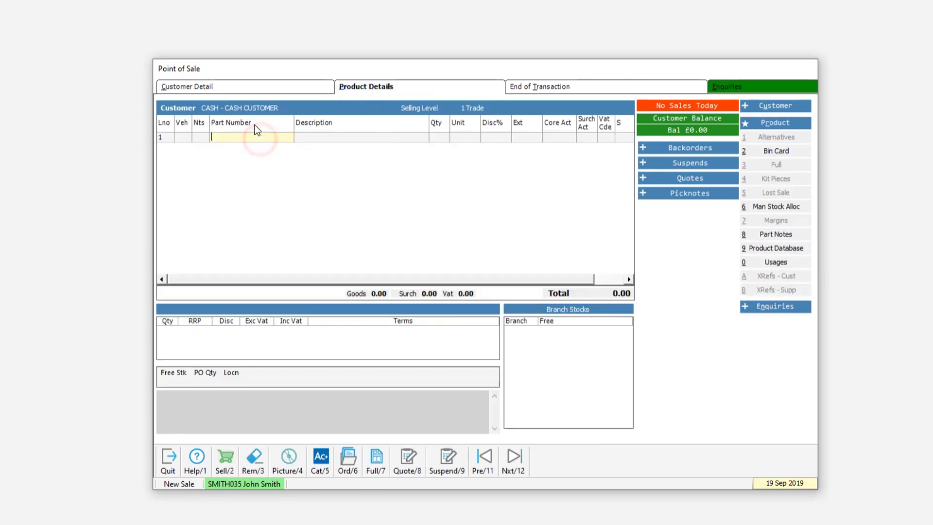
type("bat10")
key("Return")
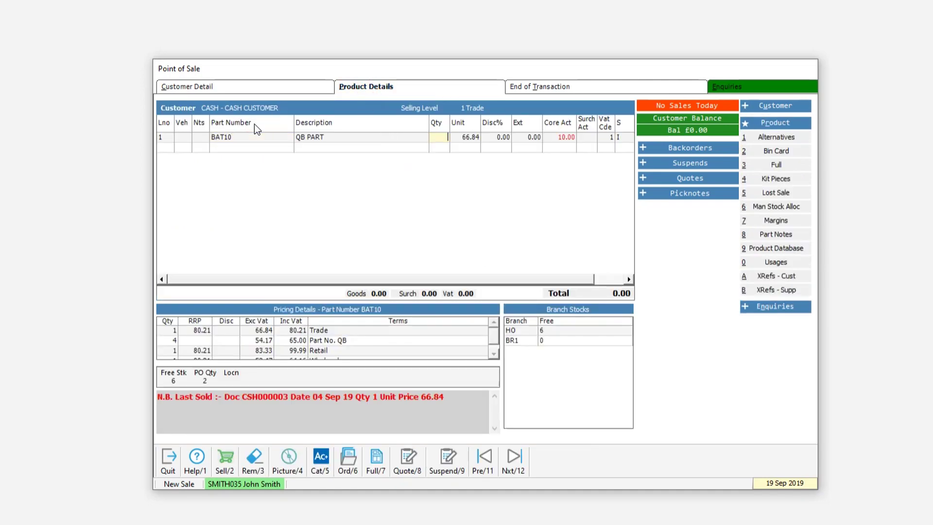
type("1")
key("Return")
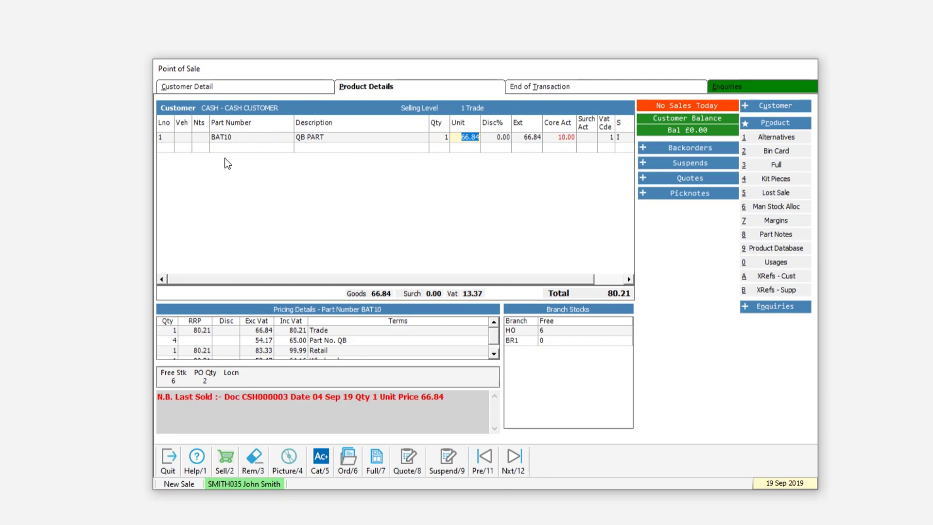
left_click(240, 150)
left_click(418, 296)
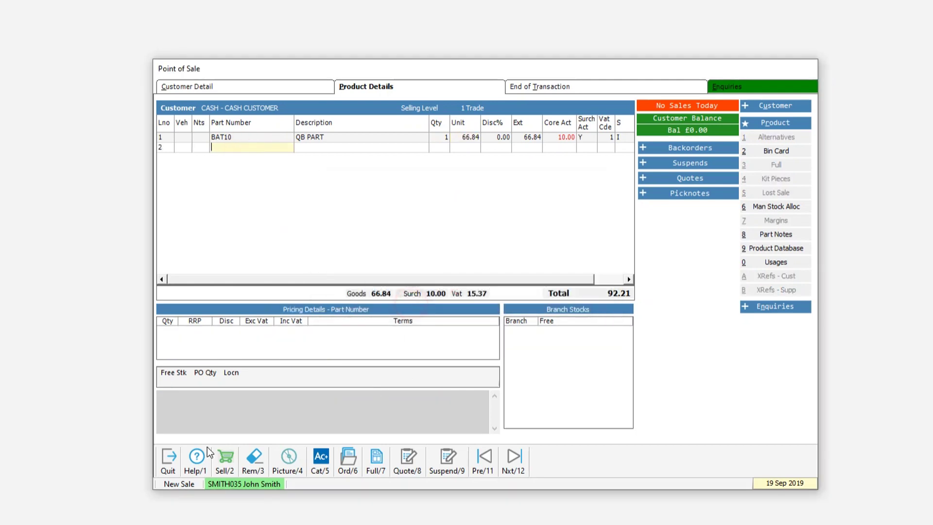
Step: Take the 92.21 payment in cash and generate the cash slip
left_click(225, 465)
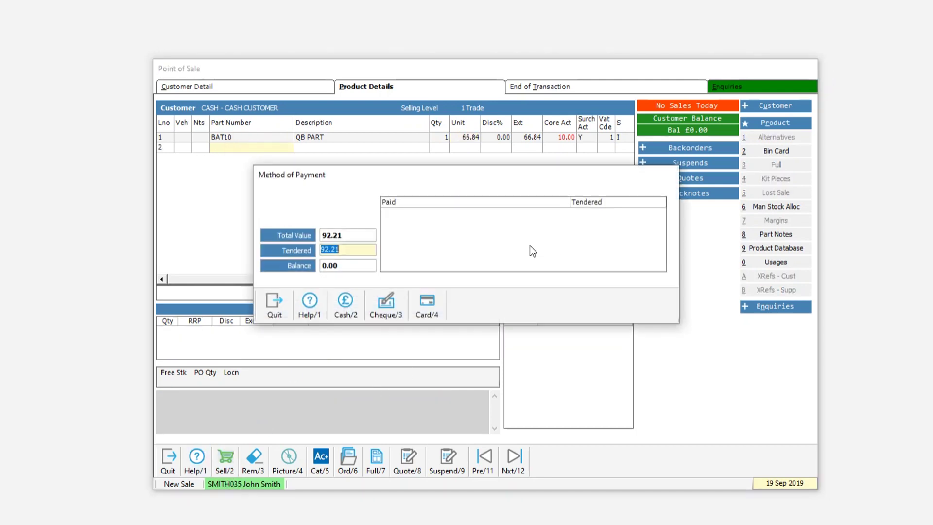
left_click(346, 306)
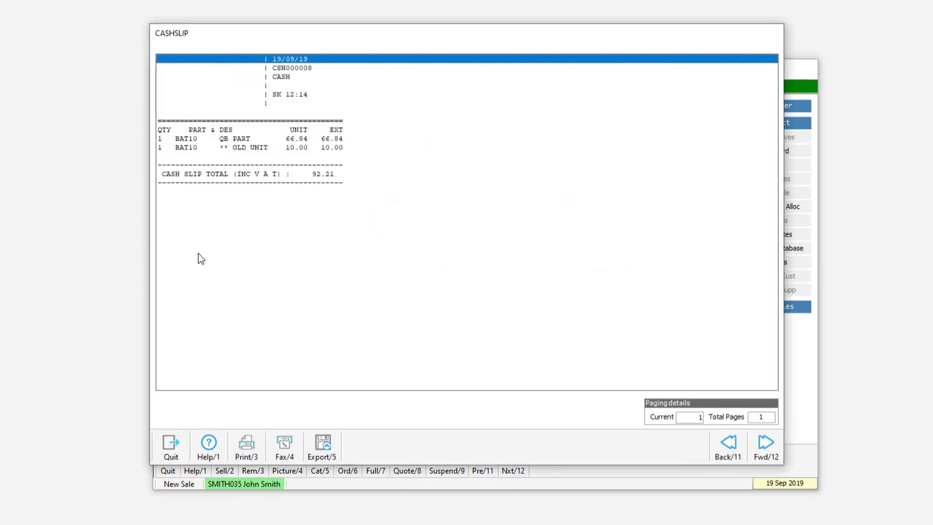
left_click(170, 443)
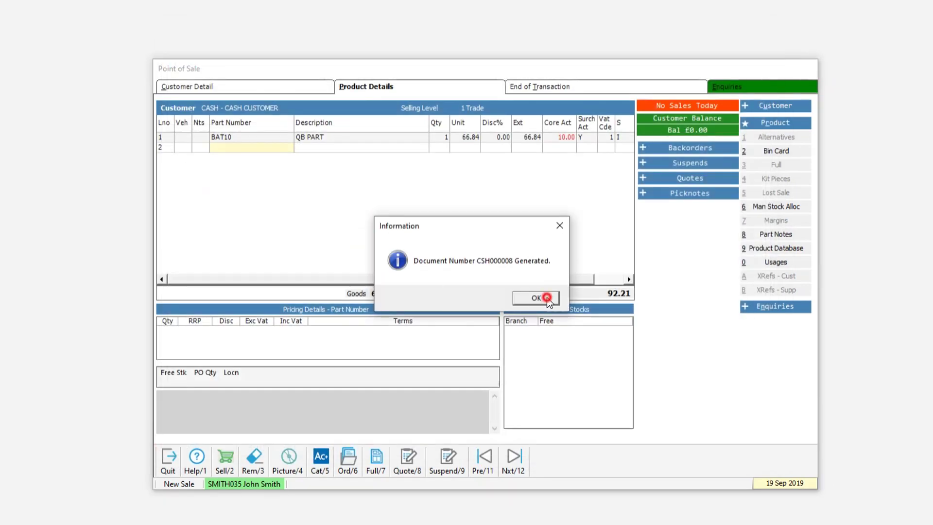
left_click(547, 297)
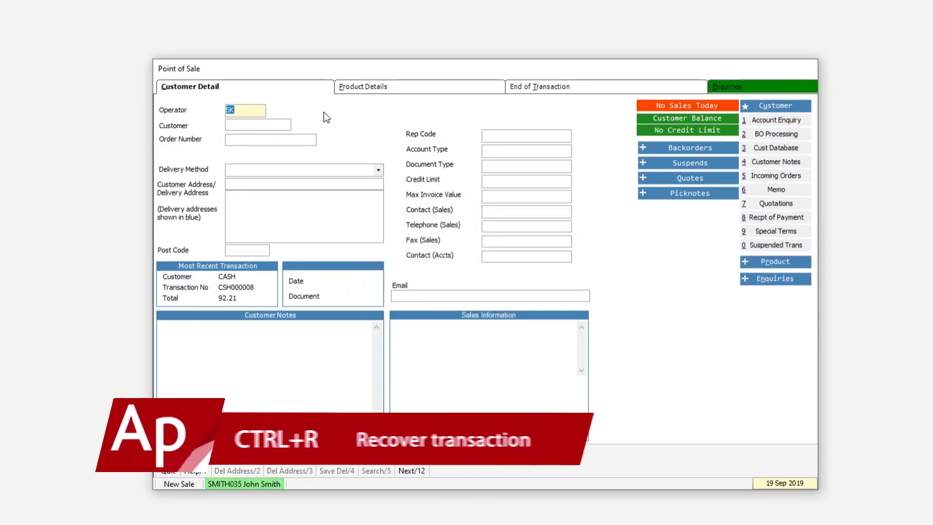
Step: Recover the suspended 263.58 sale and change its customer to a different account code
key("ctrl+r")
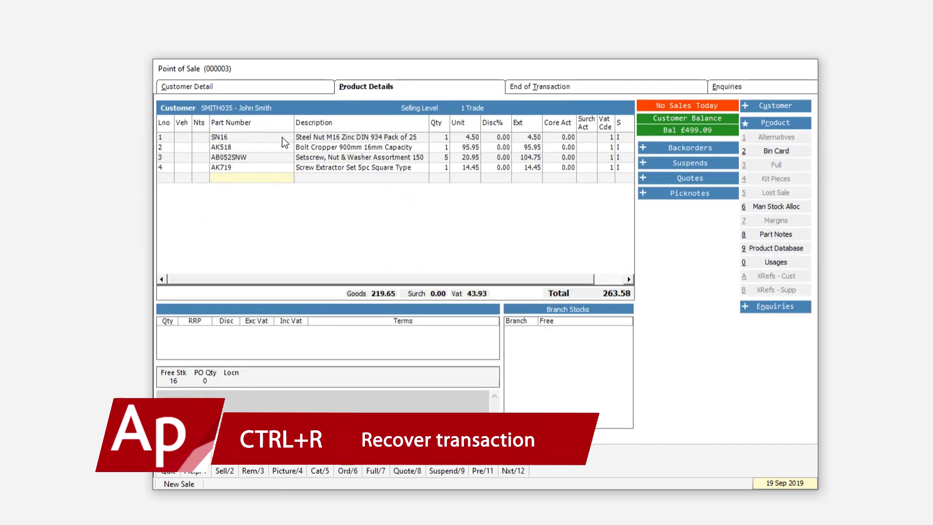
left_click(272, 88)
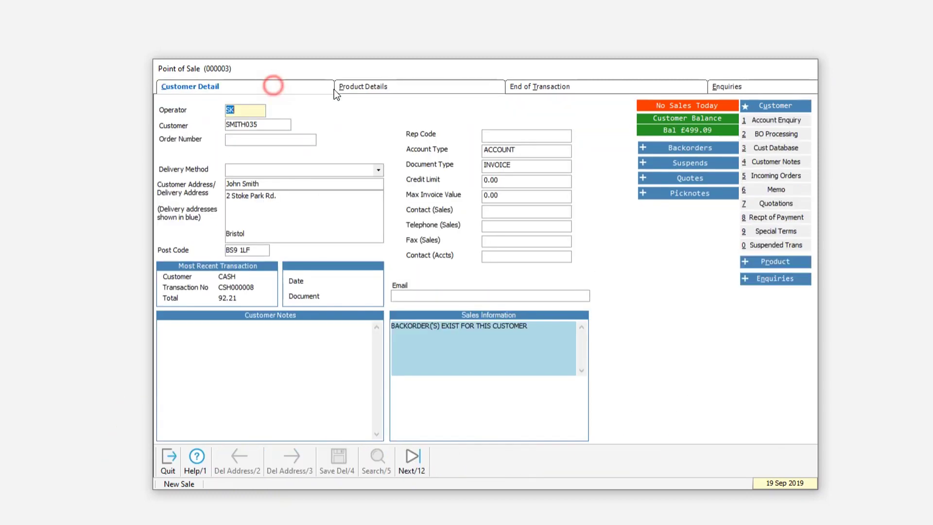
left_click(267, 125)
type("jones015")
key("Return")
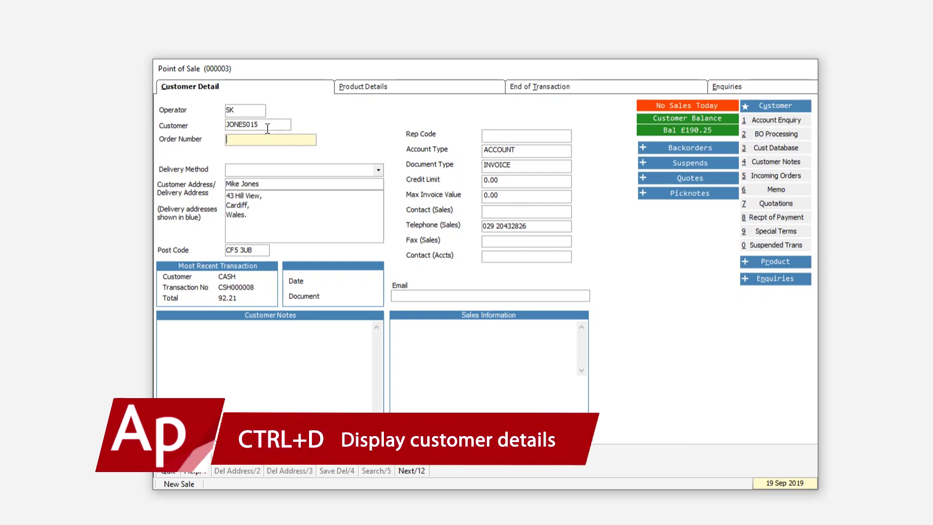
Step: View the account customer's full contact details and address with Ctrl+D, then close them
key("ctrl+d")
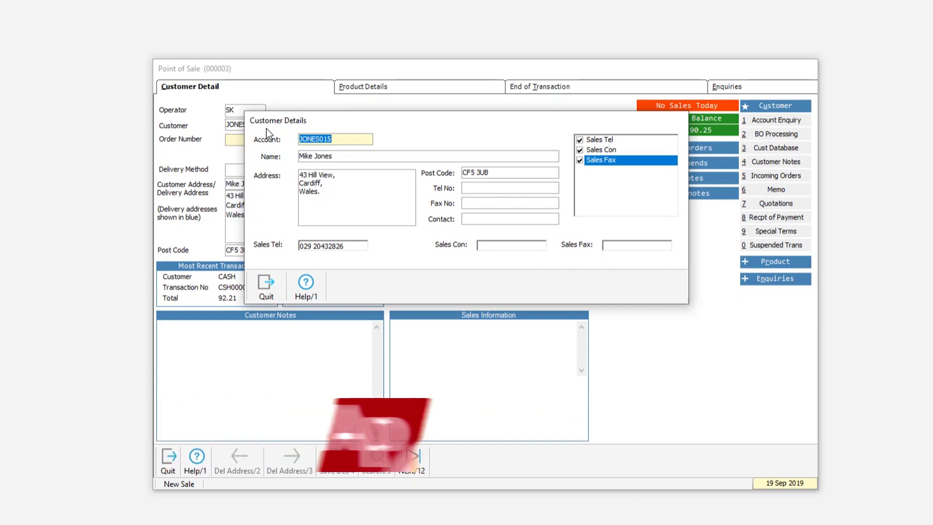
left_click(373, 198)
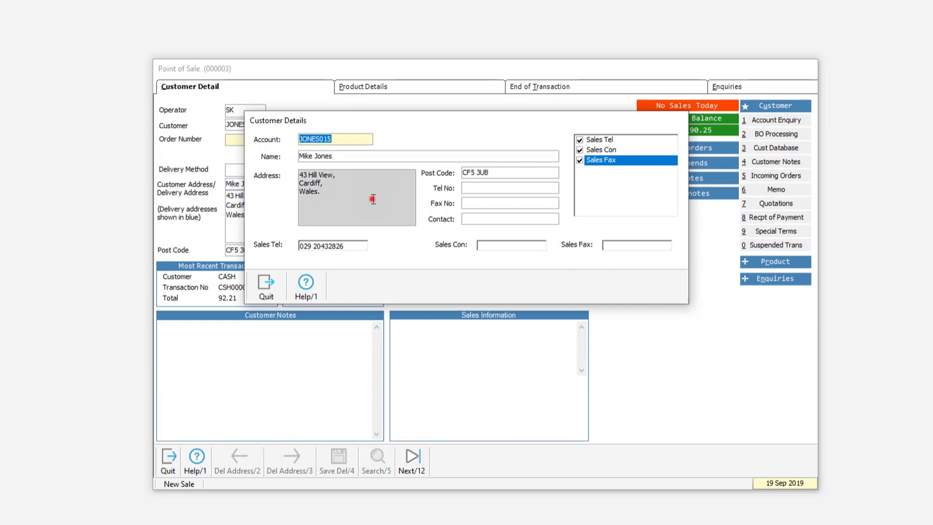
left_click(266, 288)
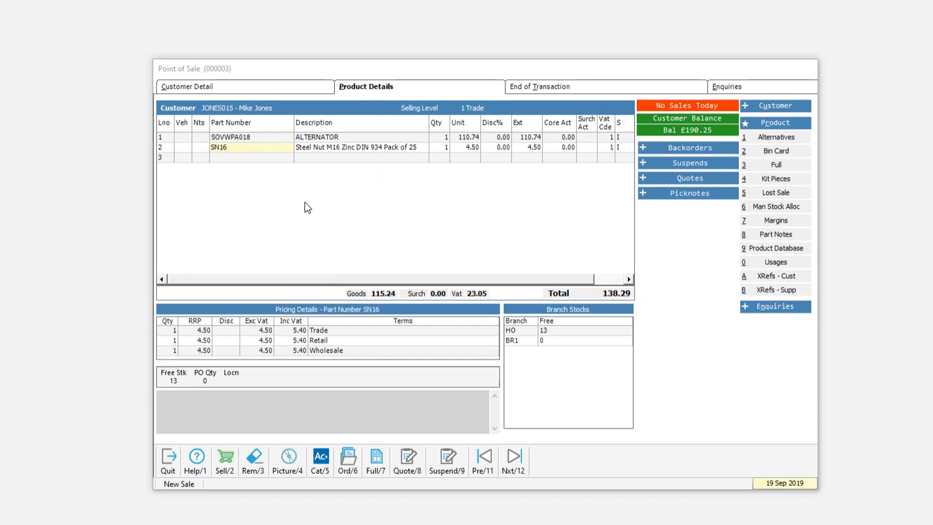
Step: Show SN16's supplier details (Jack Sealey Ltd), close them, and move to the empty third line
left_click(236, 147)
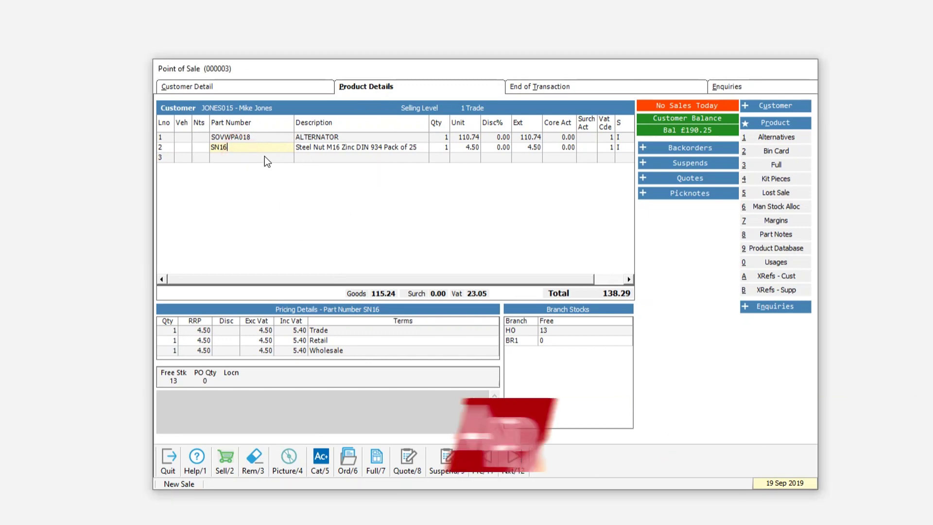
left_click(254, 147)
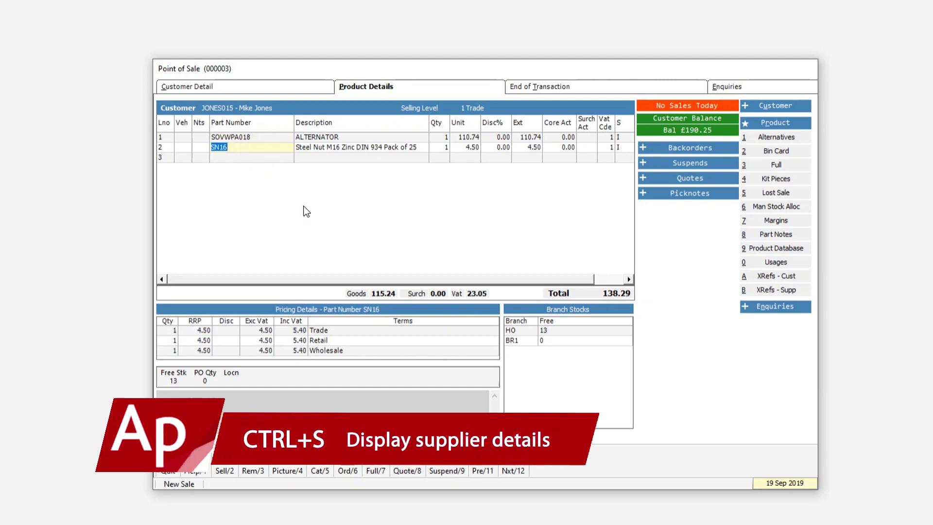
key("ctrl+s")
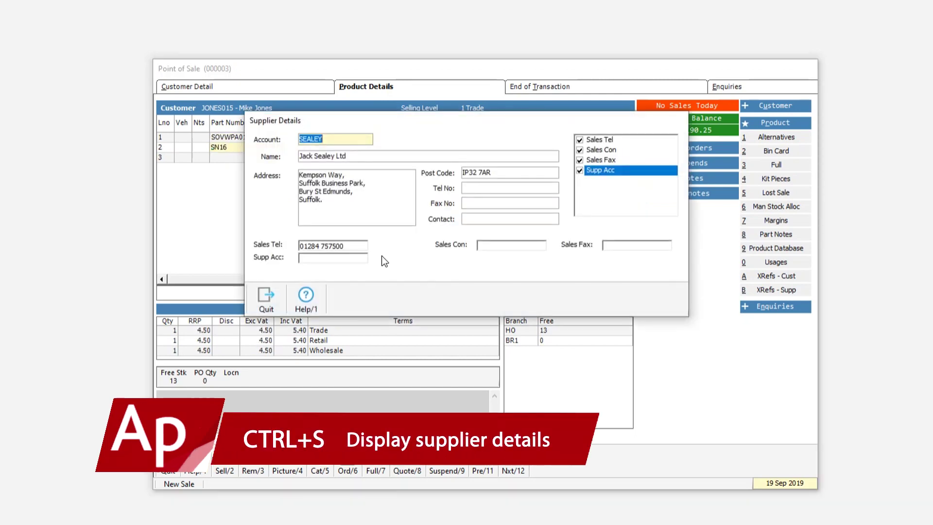
left_click(264, 299)
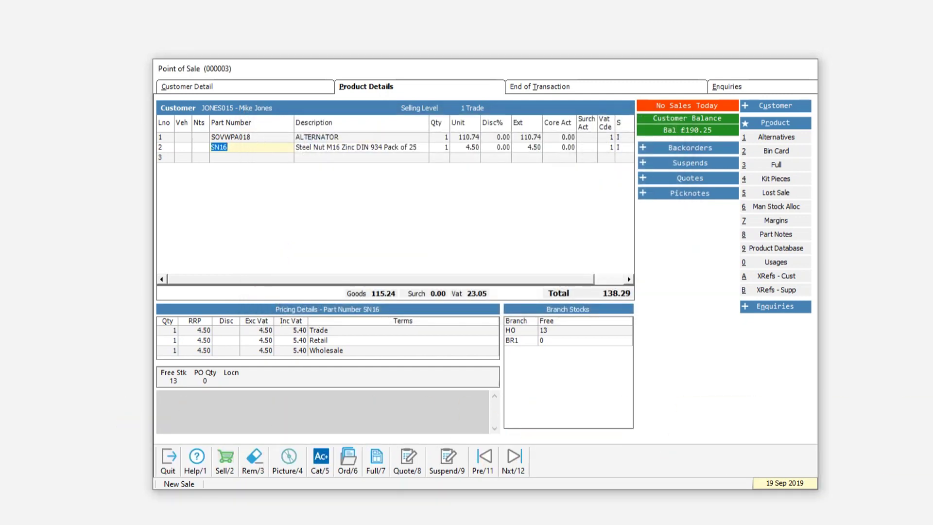
key("Down")
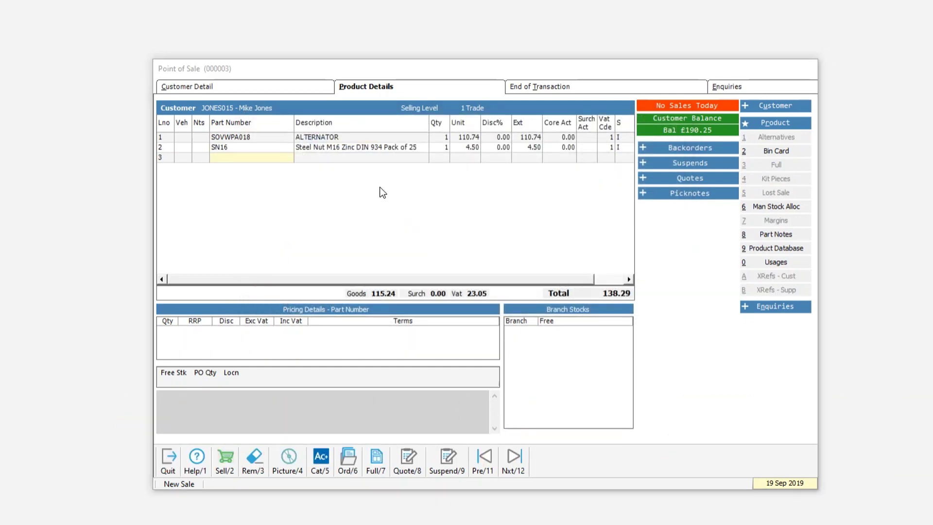
Step: Show the ALTERNATOR part's cost bases with Shift+5, then close the panel
left_click(245, 138)
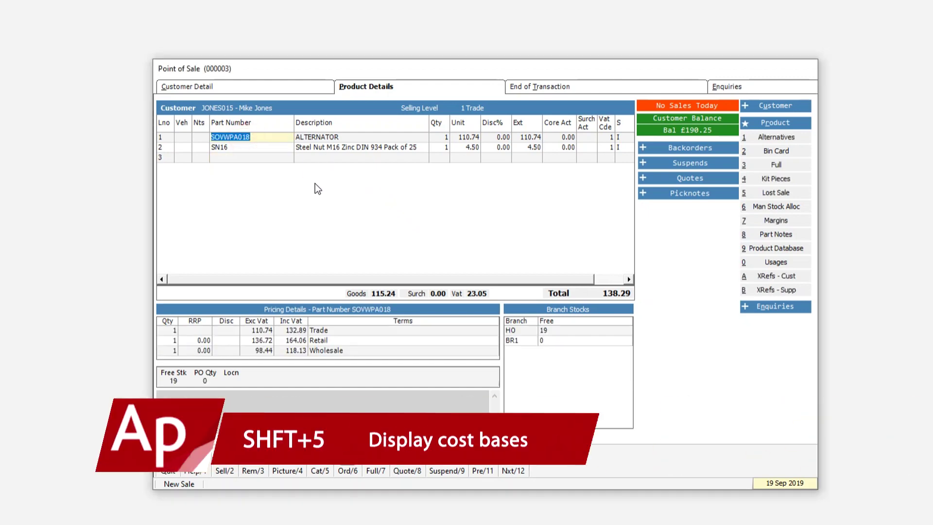
key("shift+5")
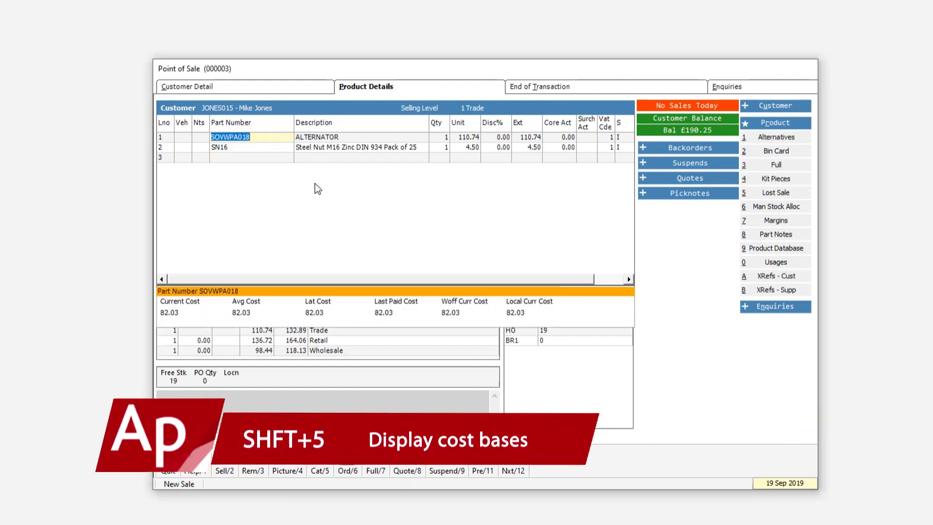
left_click(553, 345)
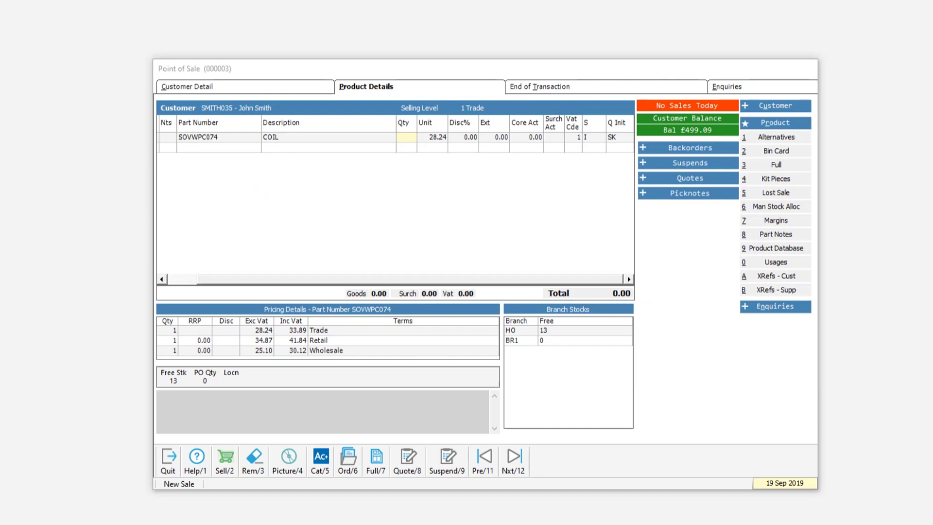
Step: Sell one COIL as an exceptional sale, accepting the 28.24 unit price
left_click(417, 185)
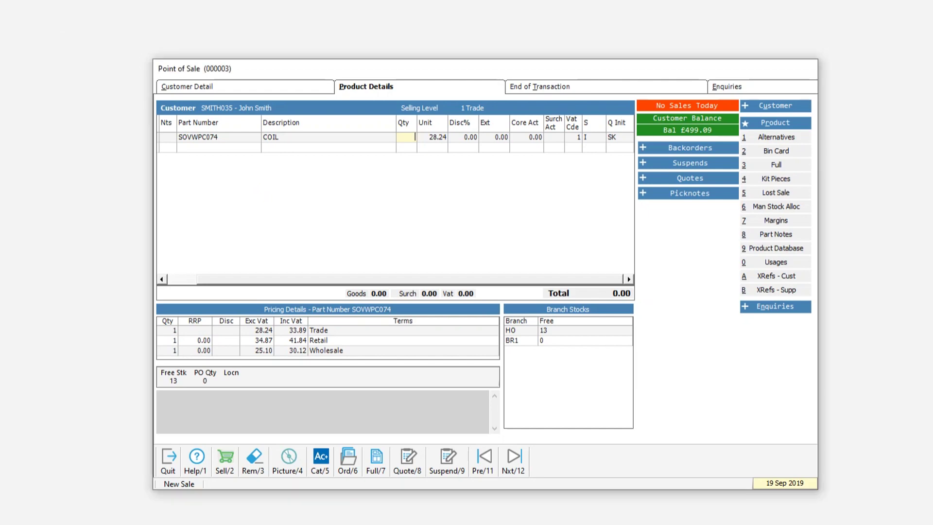
type("d")
key("Return")
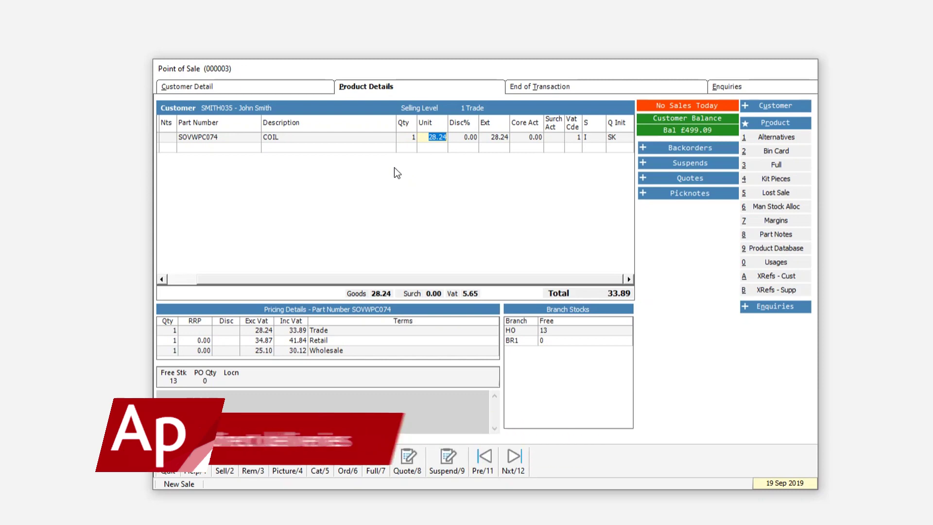
key("shift+Tab")
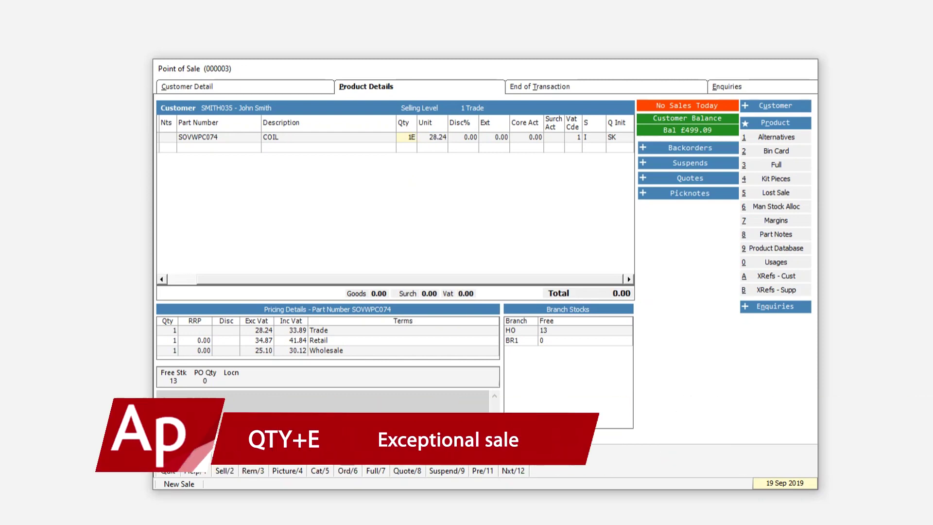
key("Tab")
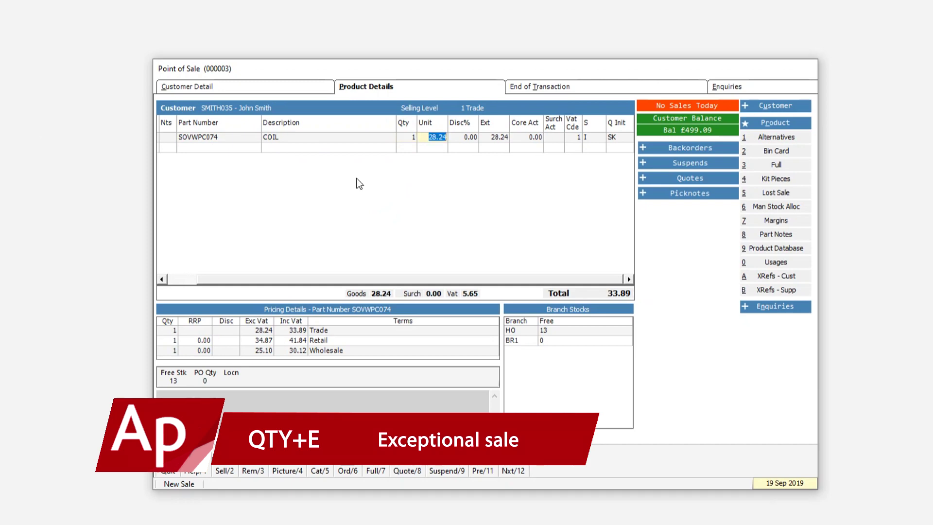
key("Tab")
key("Tab")
key("Tab")
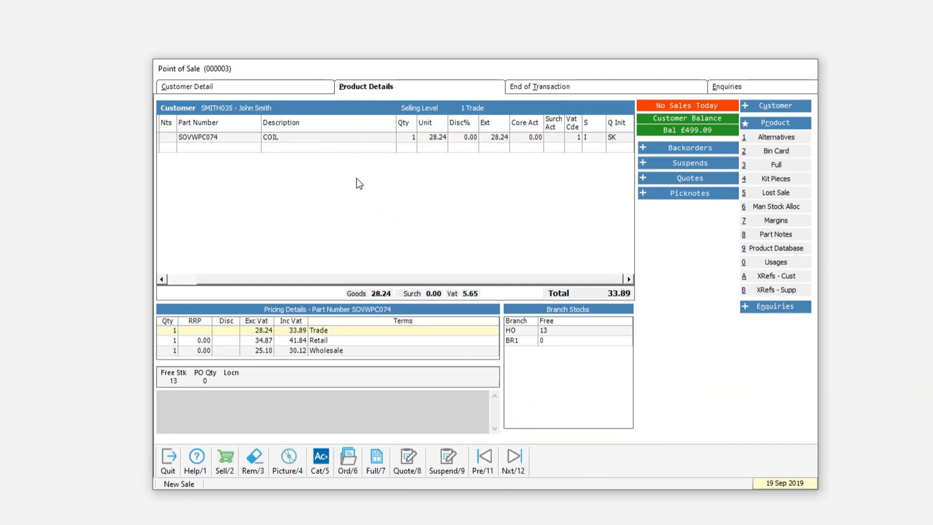
type("10B")
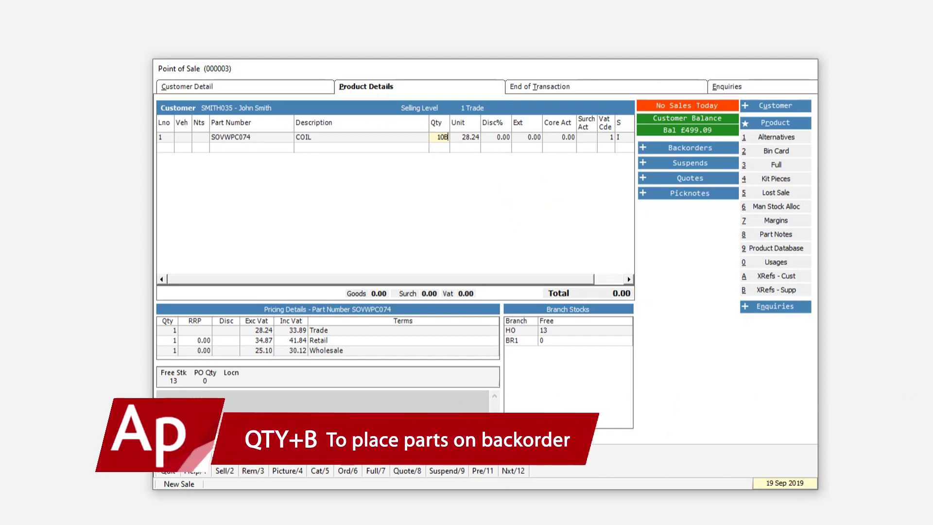
Step: Backorder ten COILs (10B), then change the line to 1S: one COIL at surcharge value only
key("Return")
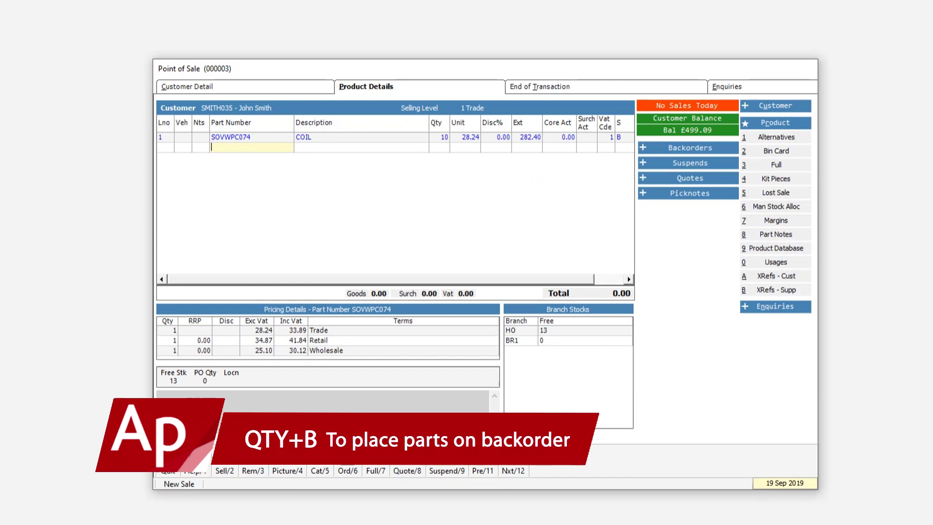
left_click(435, 138)
type("1S")
key("Return")
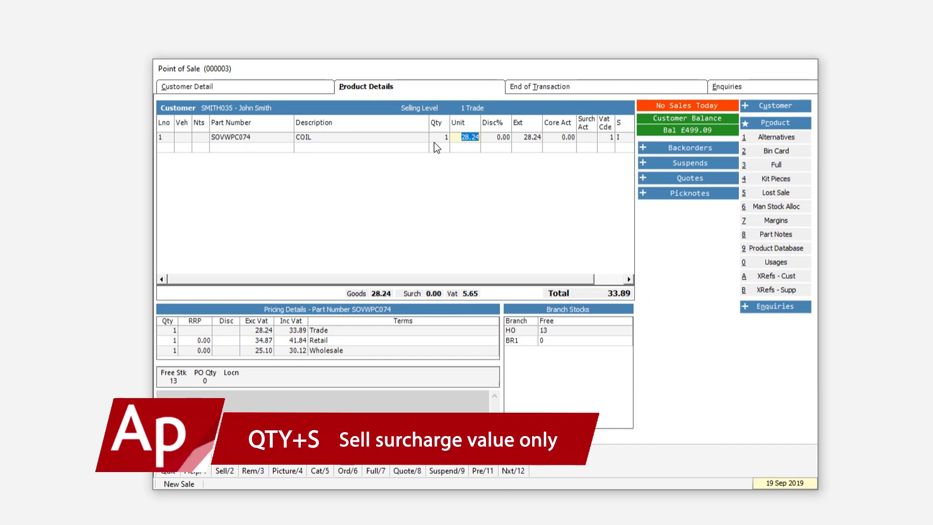
left_click(267, 148)
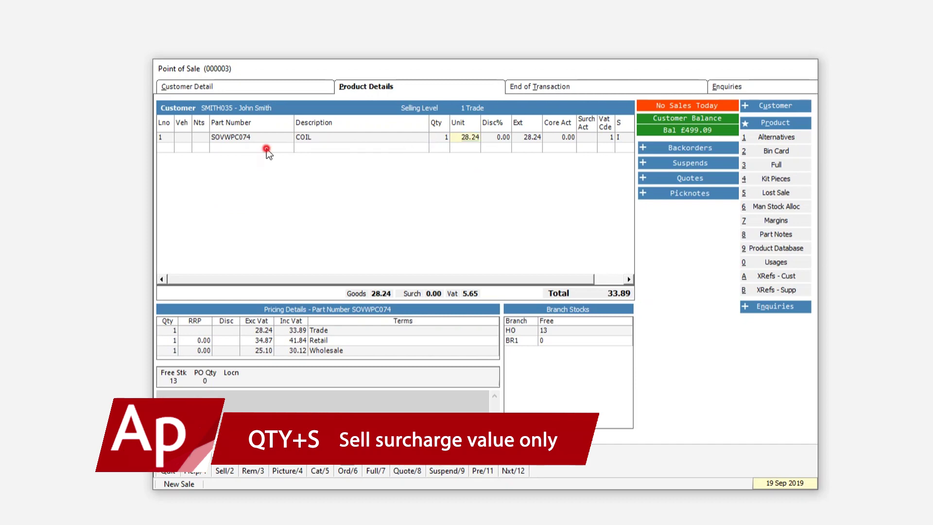